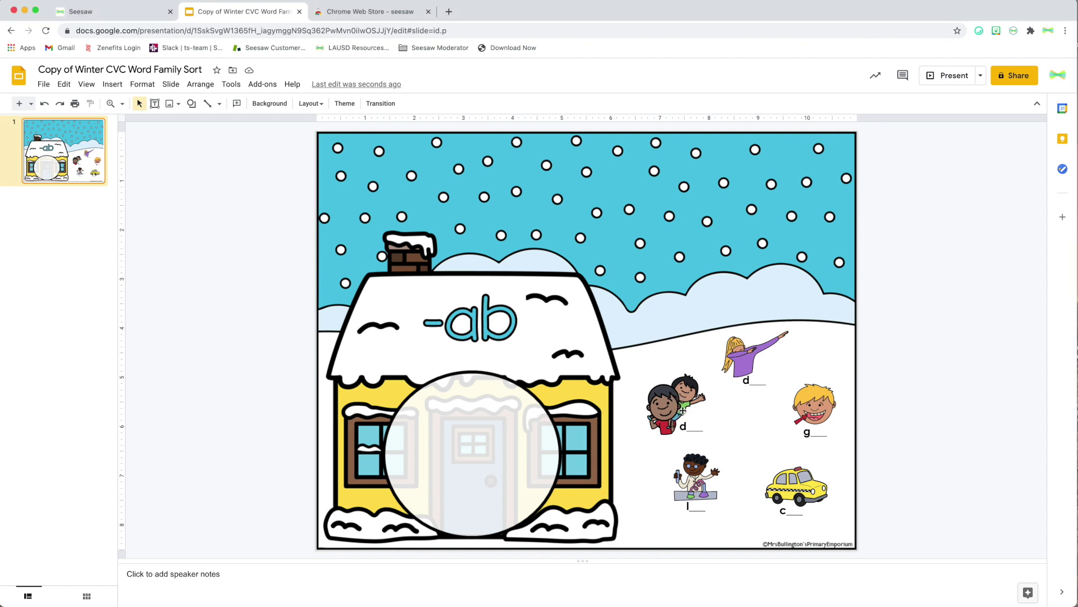
# - Nudge the two-kids picture slightly up and the dabbing-girl picture right and down
pyautogui.moveTo(674, 401)
pyautogui.mouseDown()
pyautogui.moveTo(675, 384)
pyautogui.moveTo(670, 400)
pyautogui.mouseUp()
pyautogui.click(675, 365)
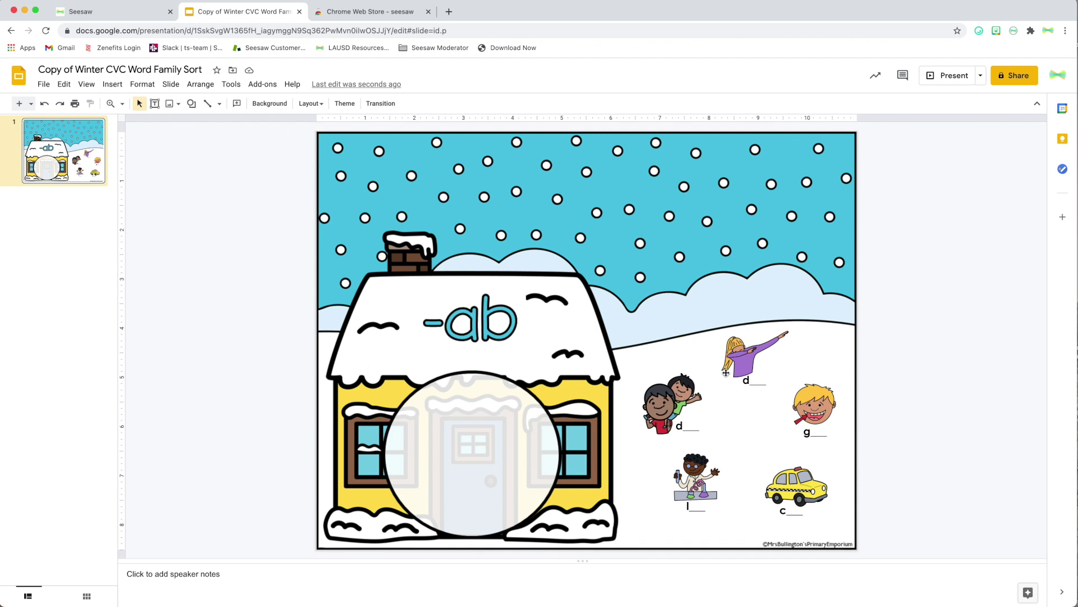
pyautogui.moveTo(739, 364)
pyautogui.mouseDown()
pyautogui.moveTo(762, 376)
pyautogui.moveTo(746, 353)
pyautogui.mouseUp()
pyautogui.click(807, 347)
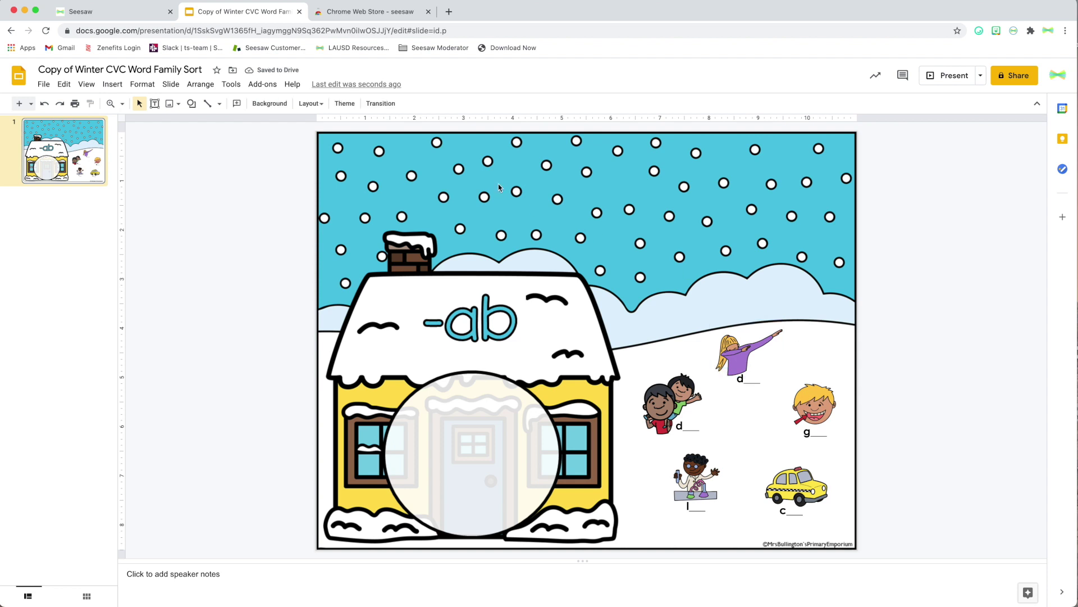
pyautogui.click(383, 17)
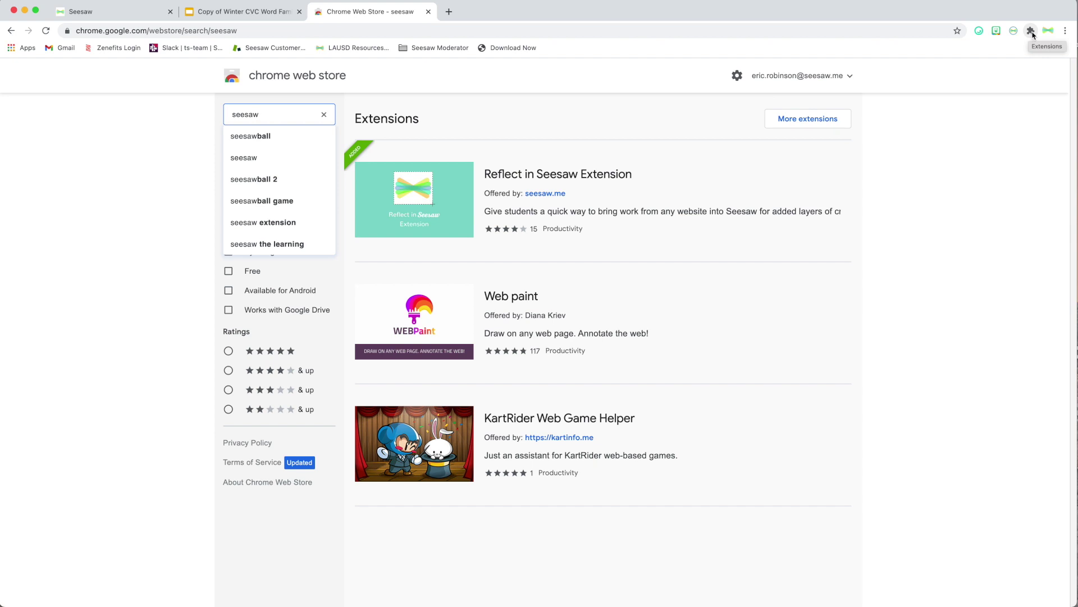
pyautogui.click(1031, 32)
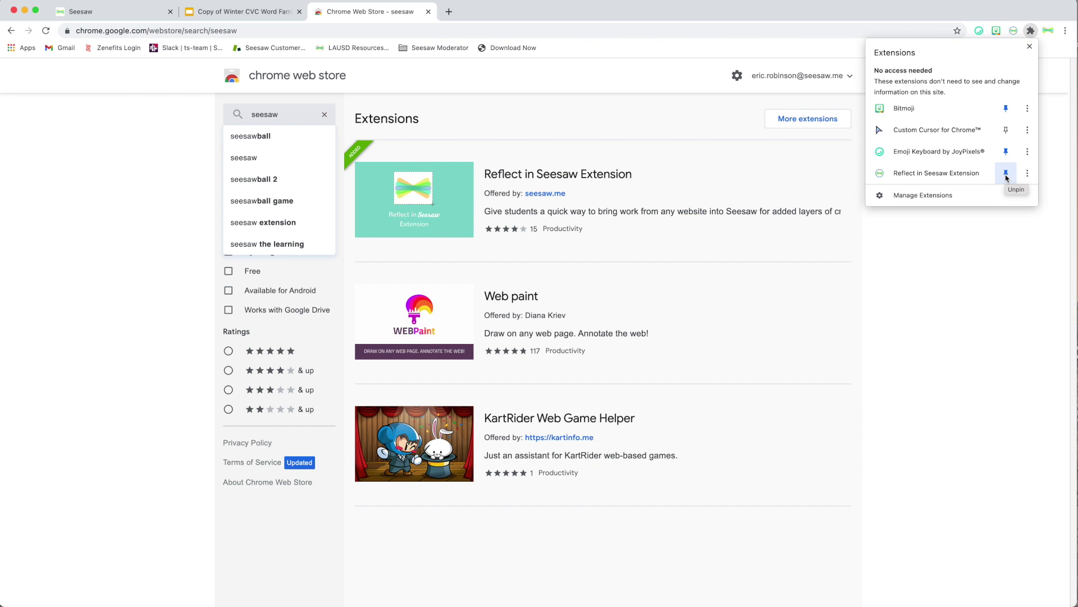
pyautogui.click(1029, 46)
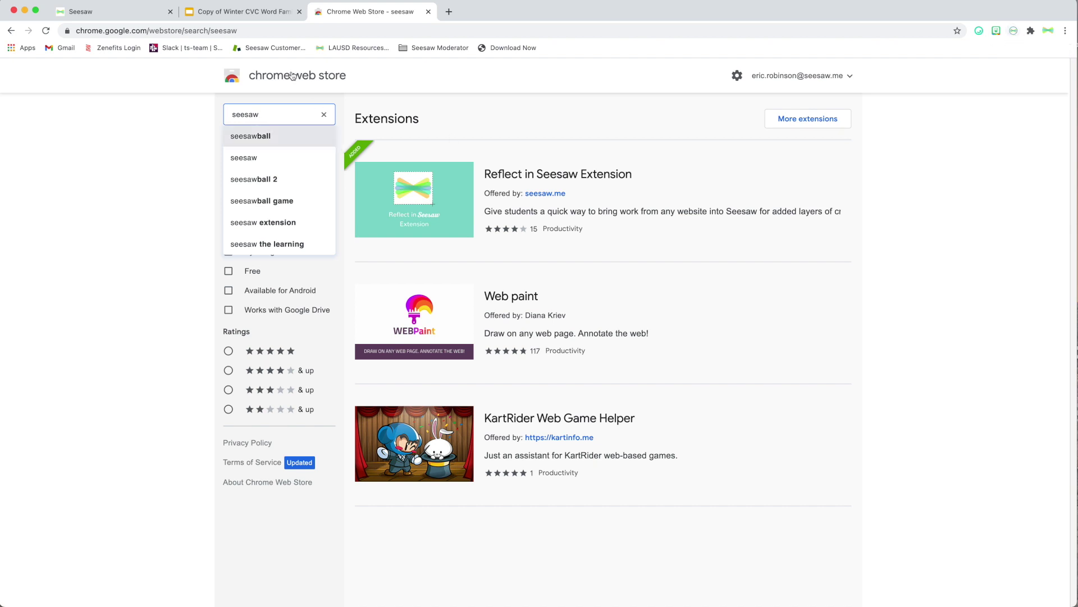
pyautogui.click(237, 9)
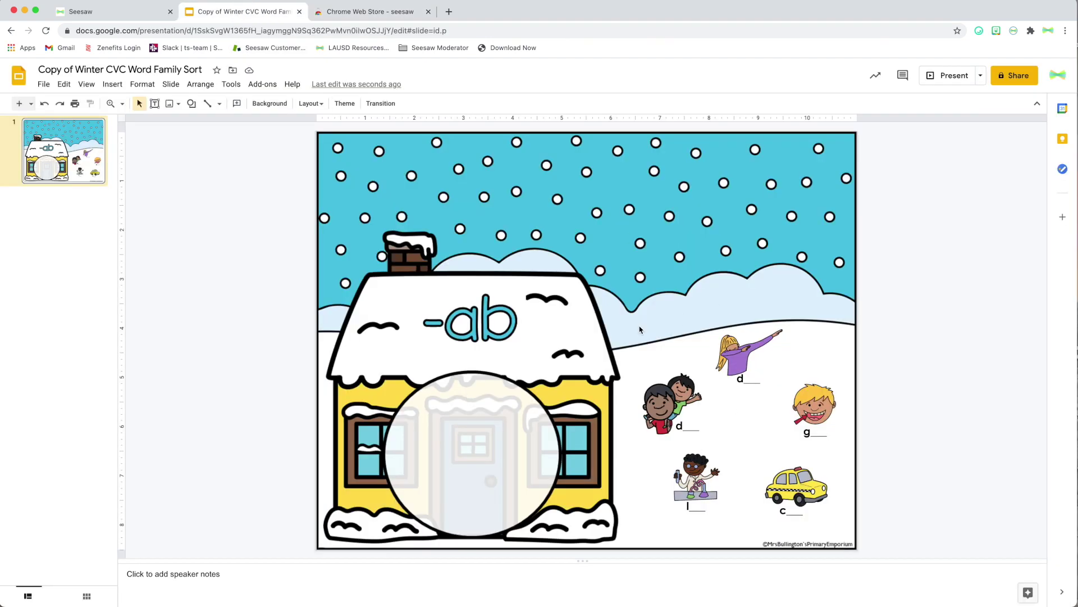
# - Add a blank Drawing template for student responses to the Word Sort activity
pyautogui.click(133, 13)
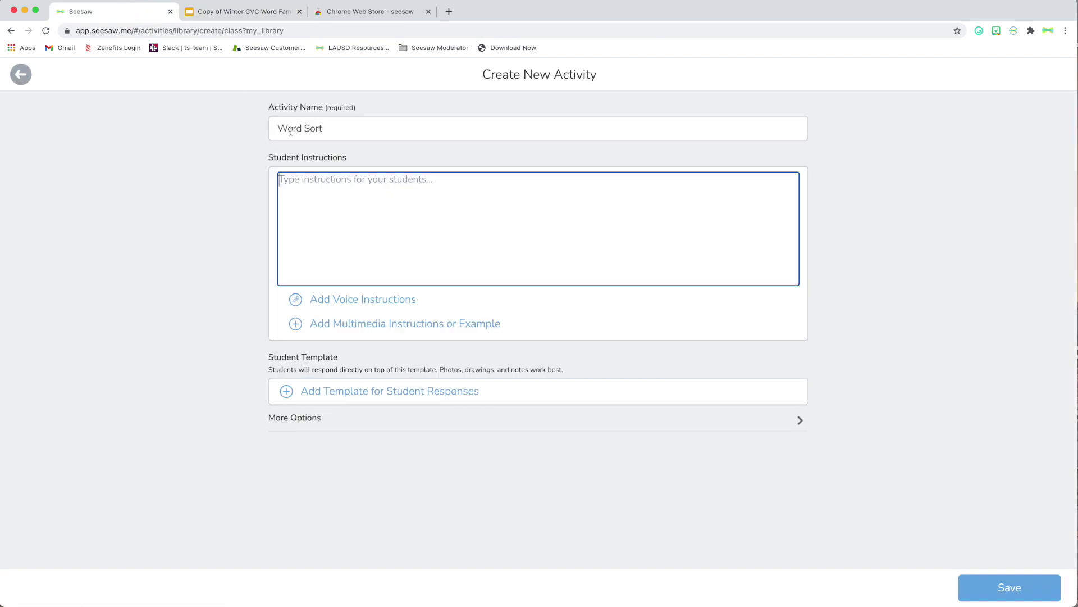
pyautogui.click(370, 393)
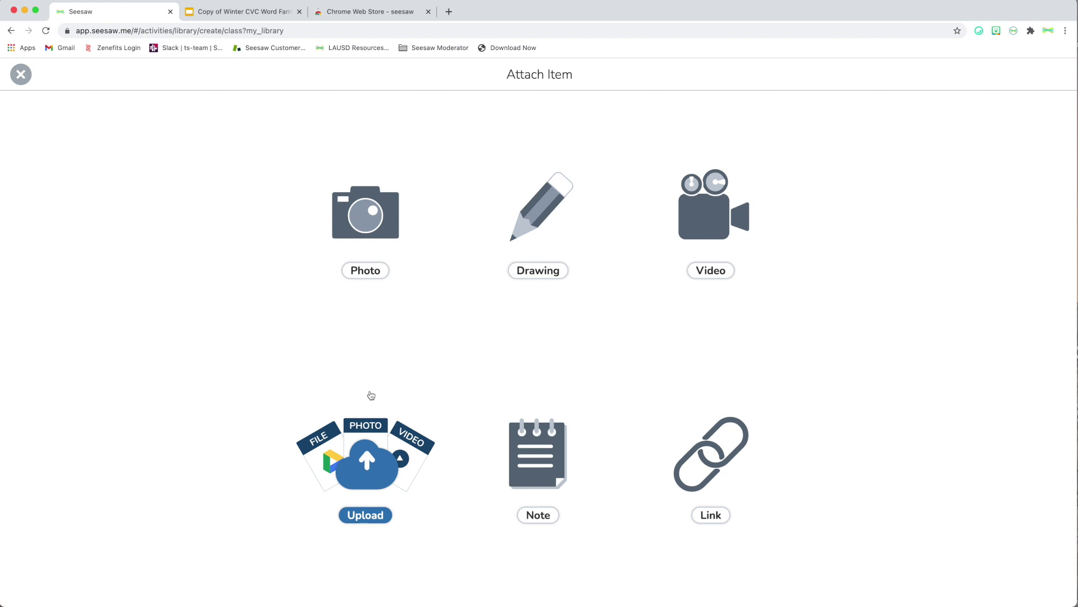
pyautogui.click(533, 220)
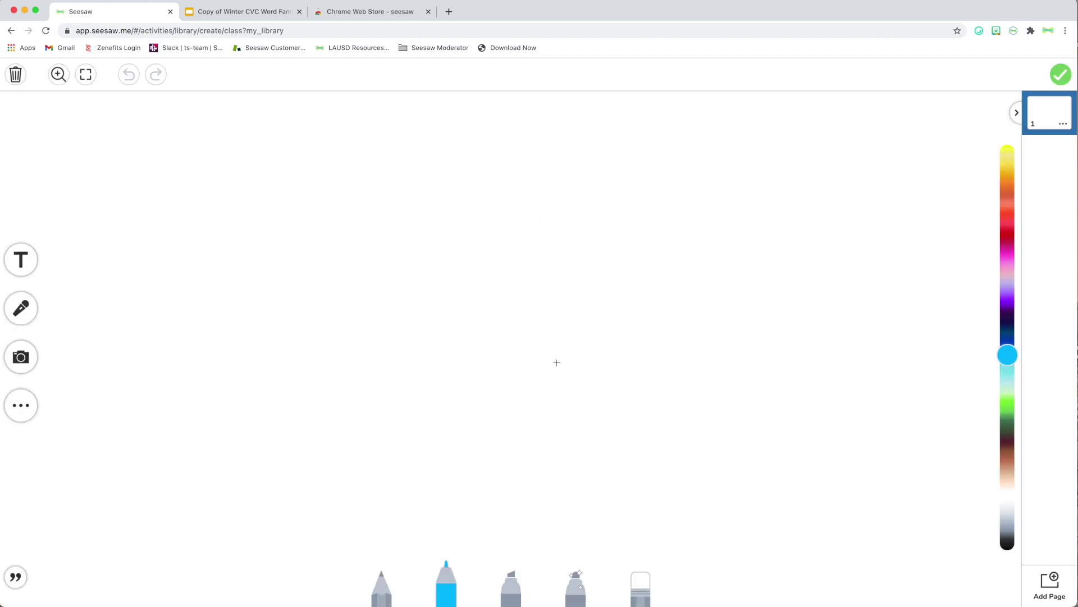
# - Duplicate the winter -ab house slide and delete all five picture cards from the copy
pyautogui.click(264, 13)
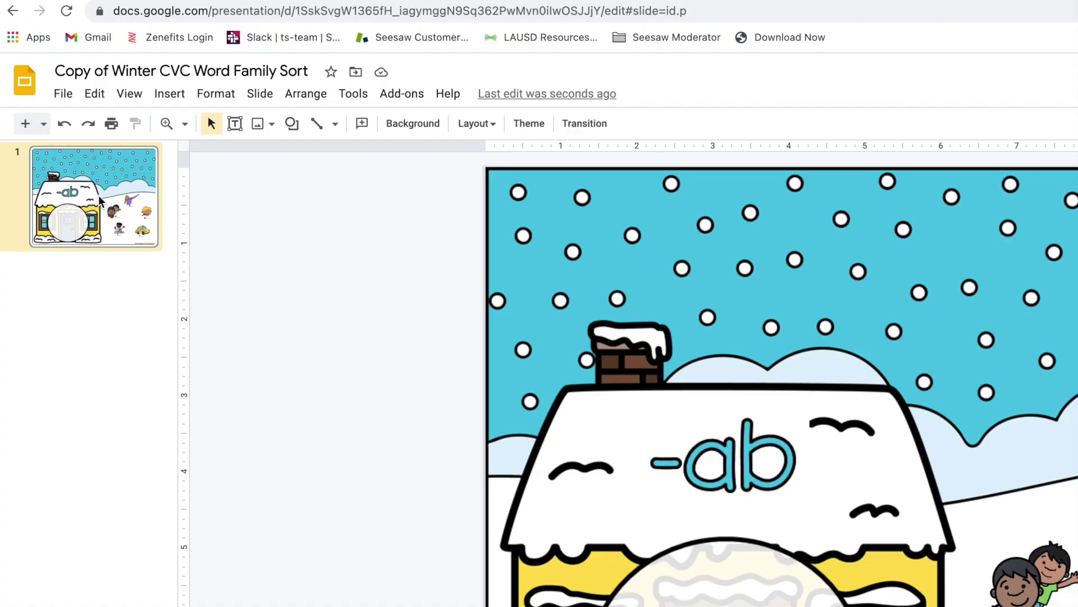
pyautogui.rightClick(98, 195)
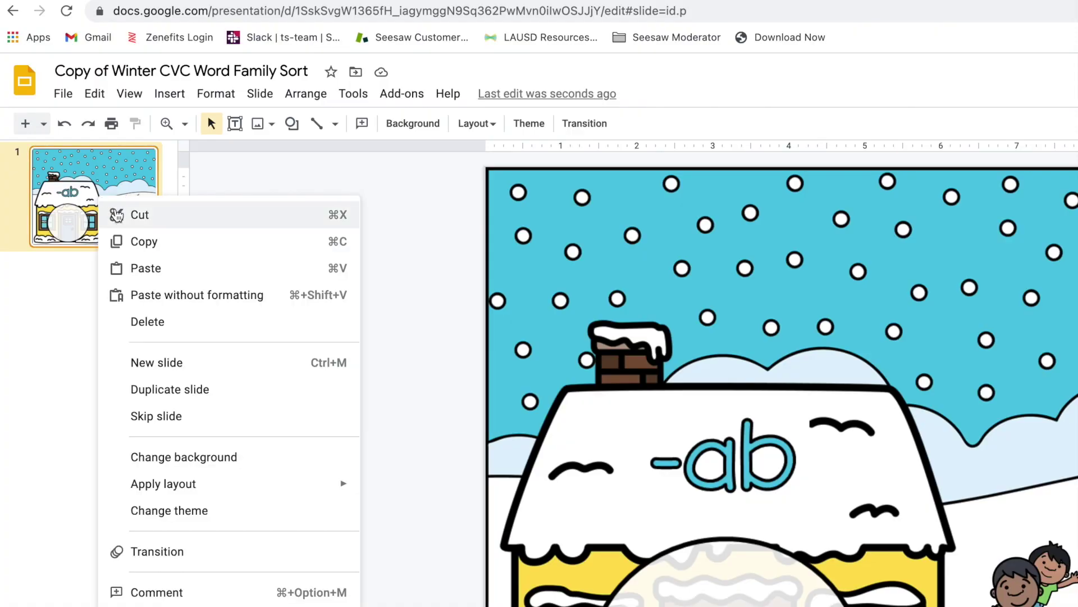
pyautogui.click(183, 389)
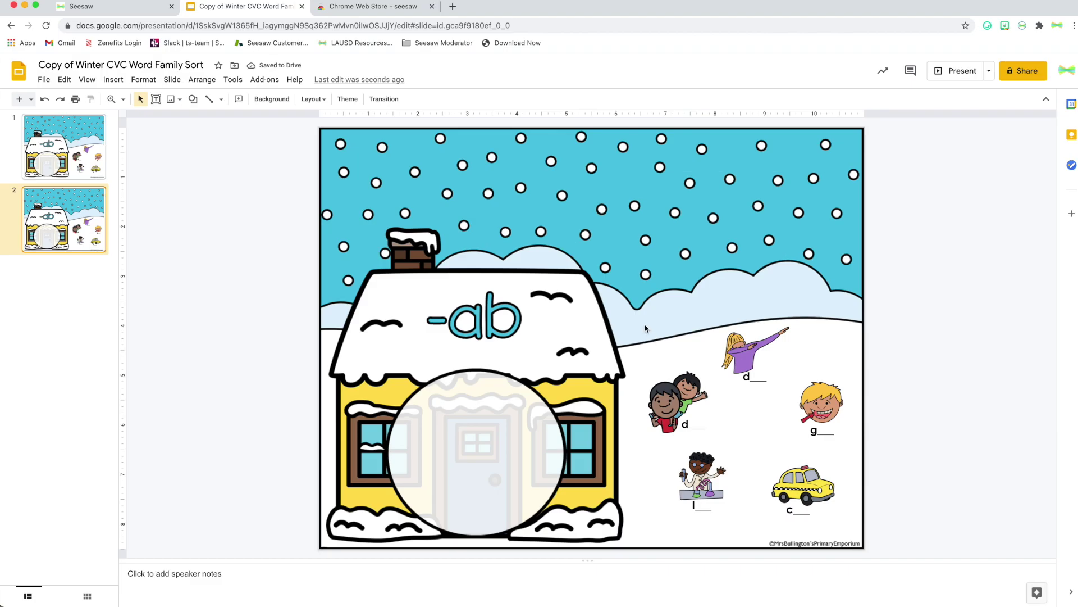
pyautogui.moveTo(977, 449); pyautogui.dragTo(1065, 493)
pyautogui.moveTo(694, 339); pyautogui.dragTo(859, 533)
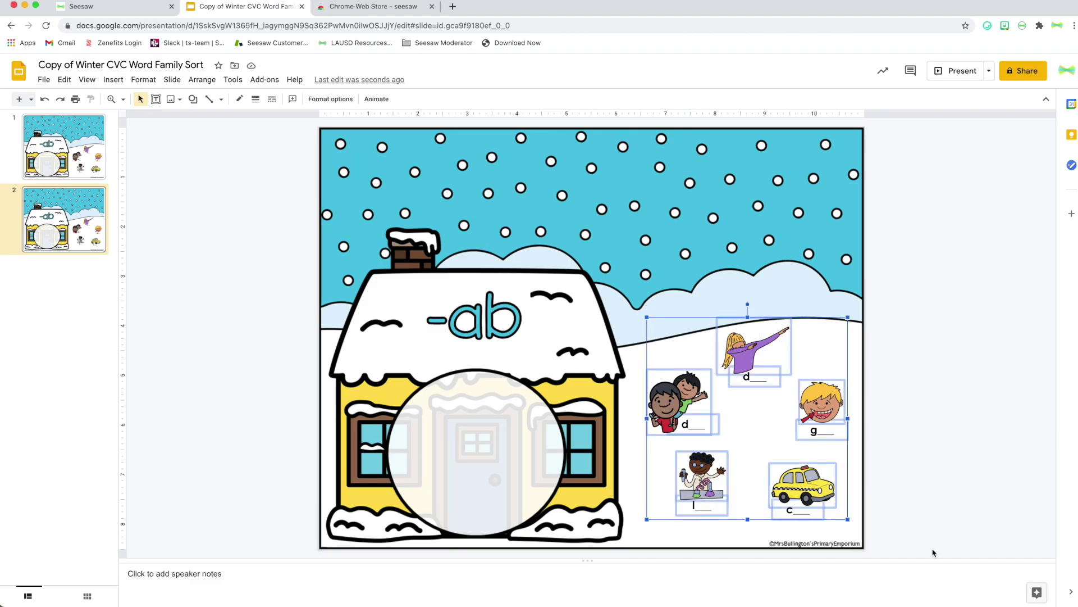
pyautogui.press('Delete')
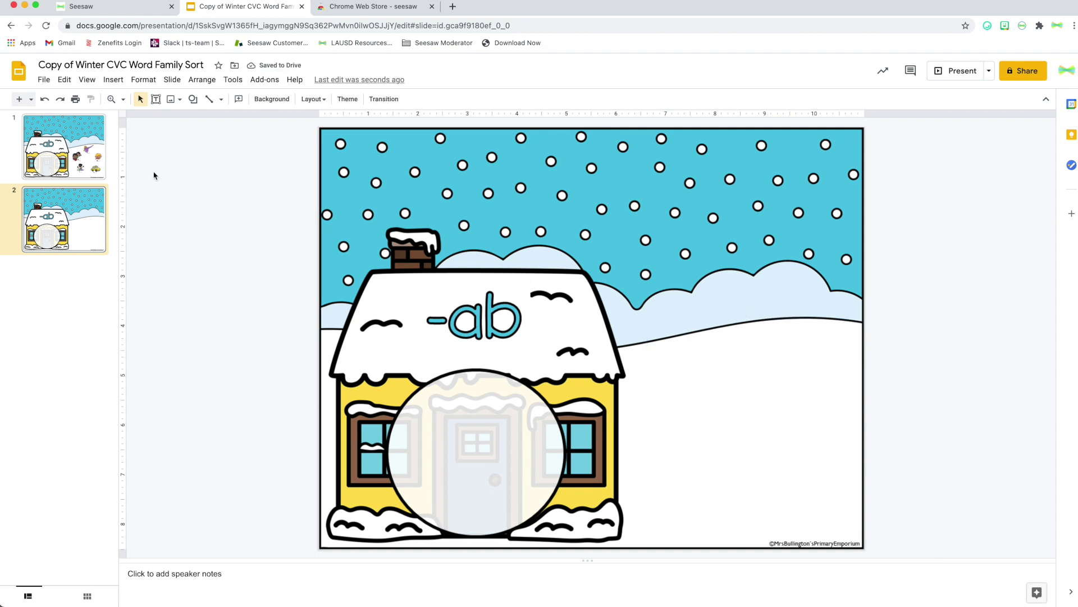
# - Download the picture-free slide 2 as a JPEG image
pyautogui.click(70, 157)
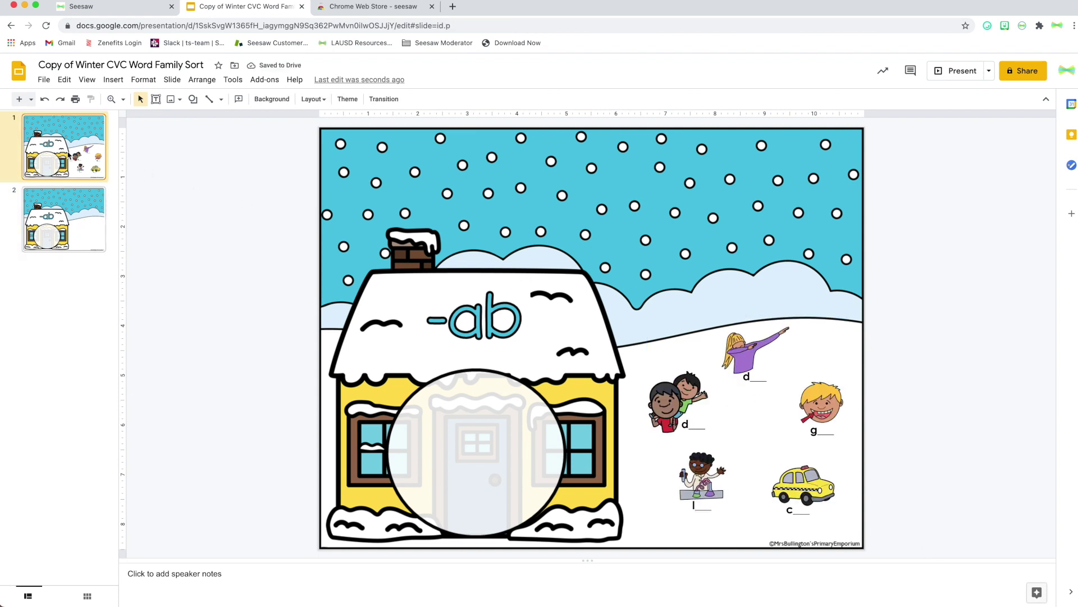
pyautogui.click(78, 214)
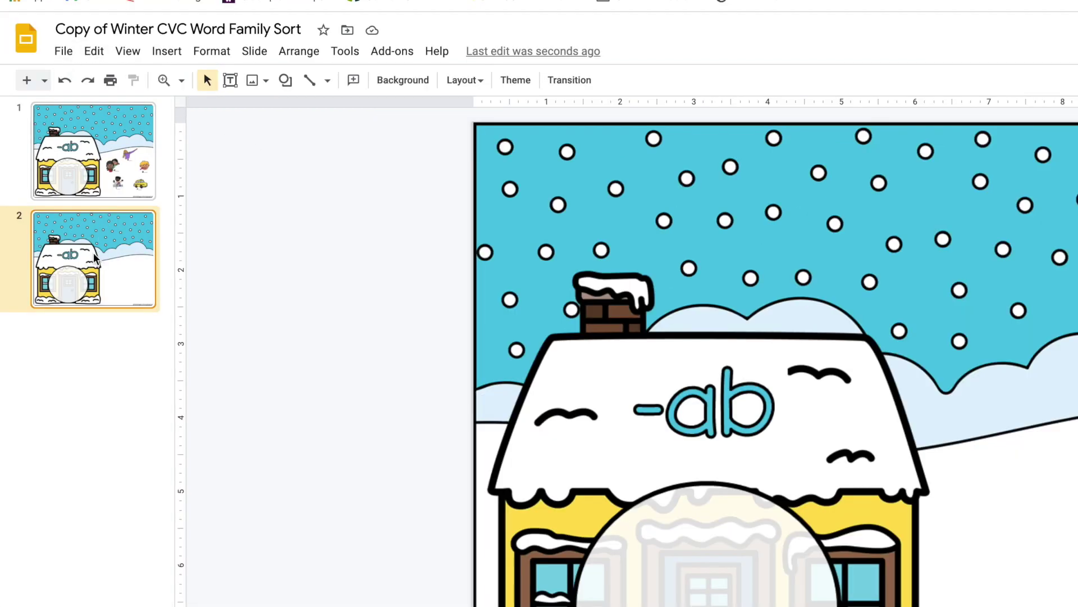
pyautogui.click(63, 51)
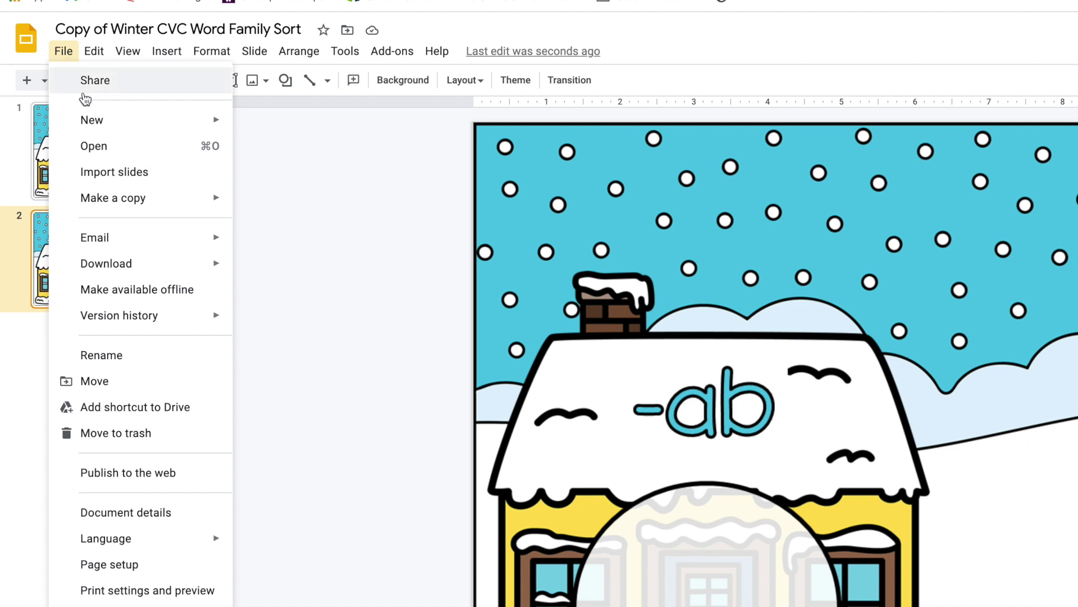
pyautogui.moveTo(132, 264)
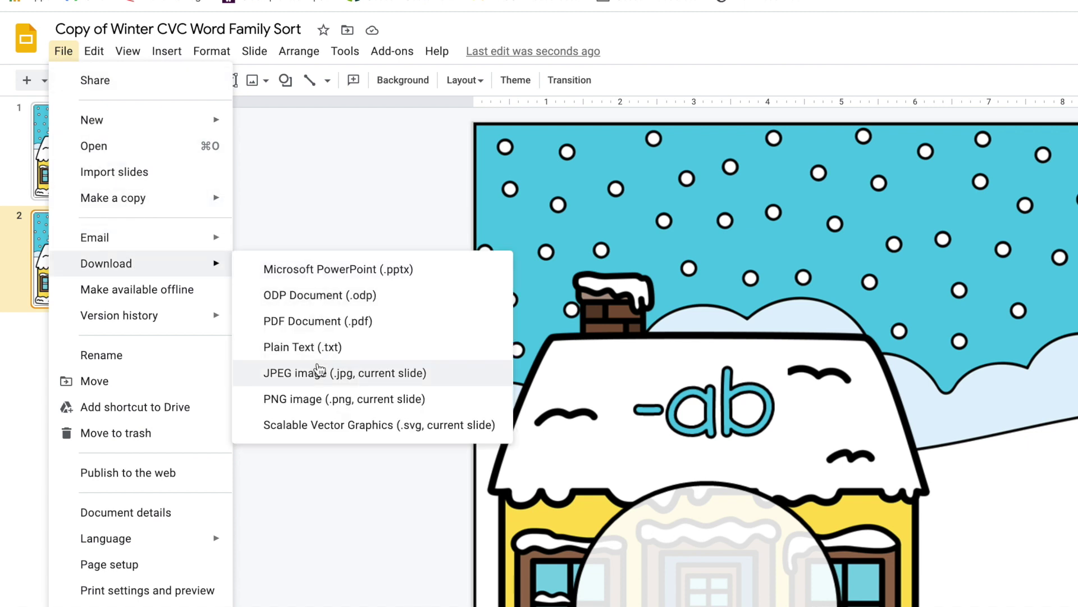
pyautogui.click(319, 381)
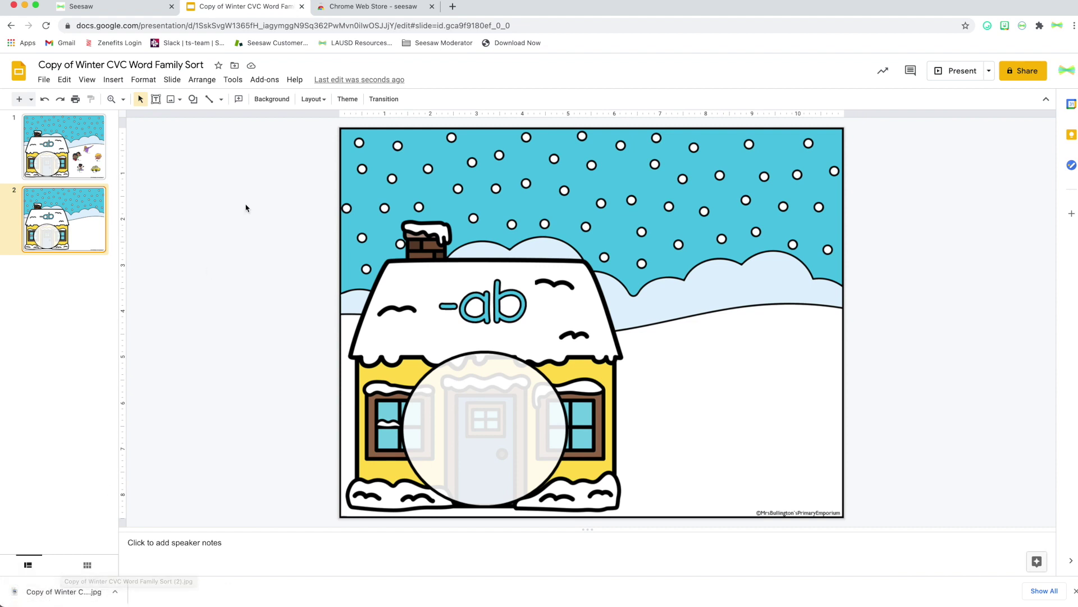
# - Upload the downloaded slide JPEG onto the Seesaw canvas and lock it completely in place
pyautogui.click(130, 15)
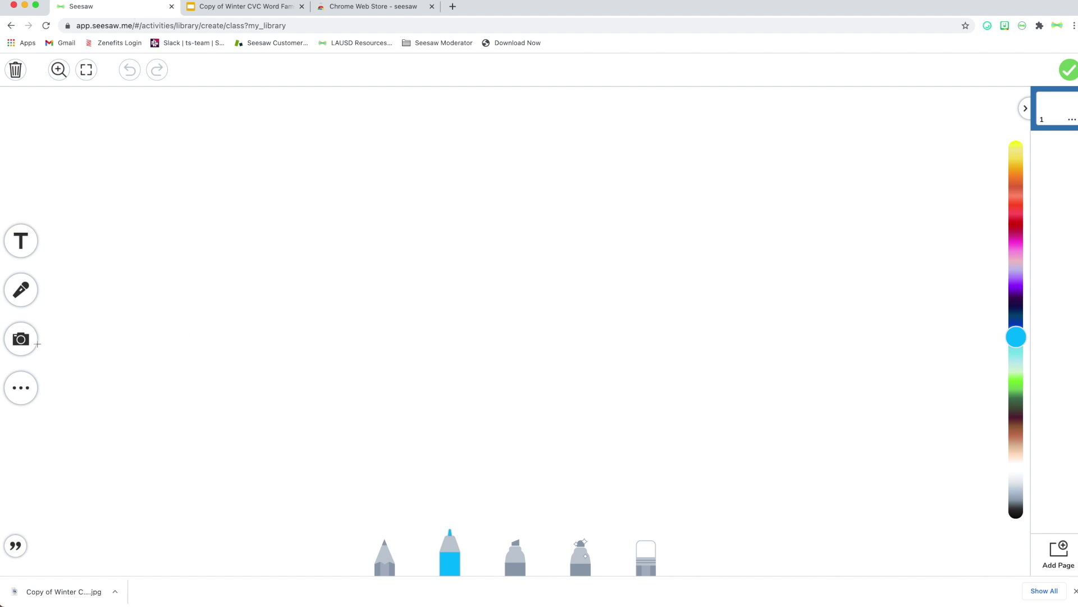
pyautogui.click(34, 342)
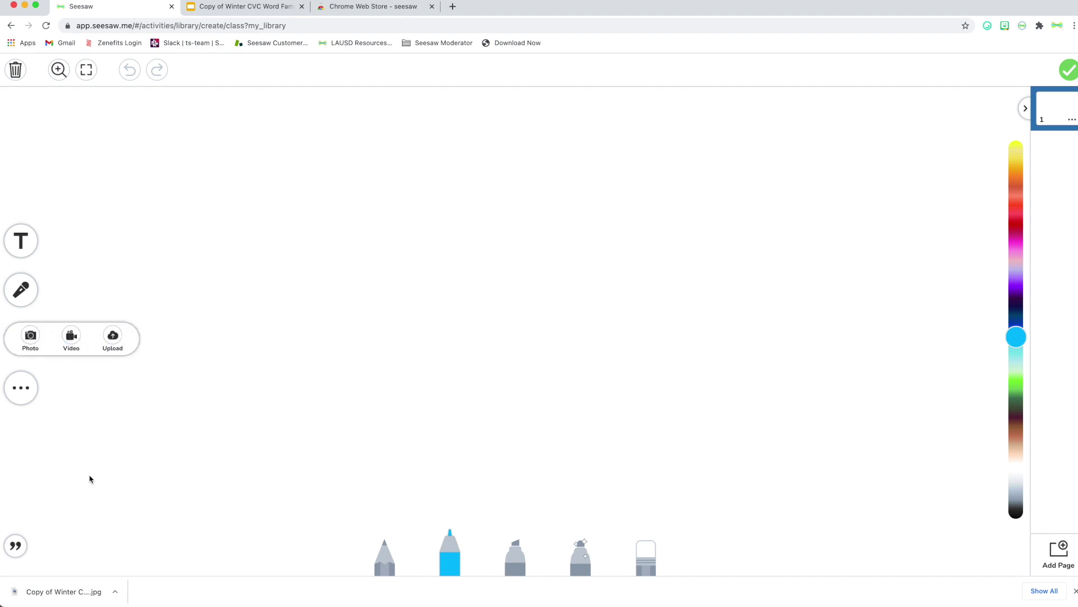
pyautogui.moveTo(65, 590); pyautogui.dragTo(466, 363)
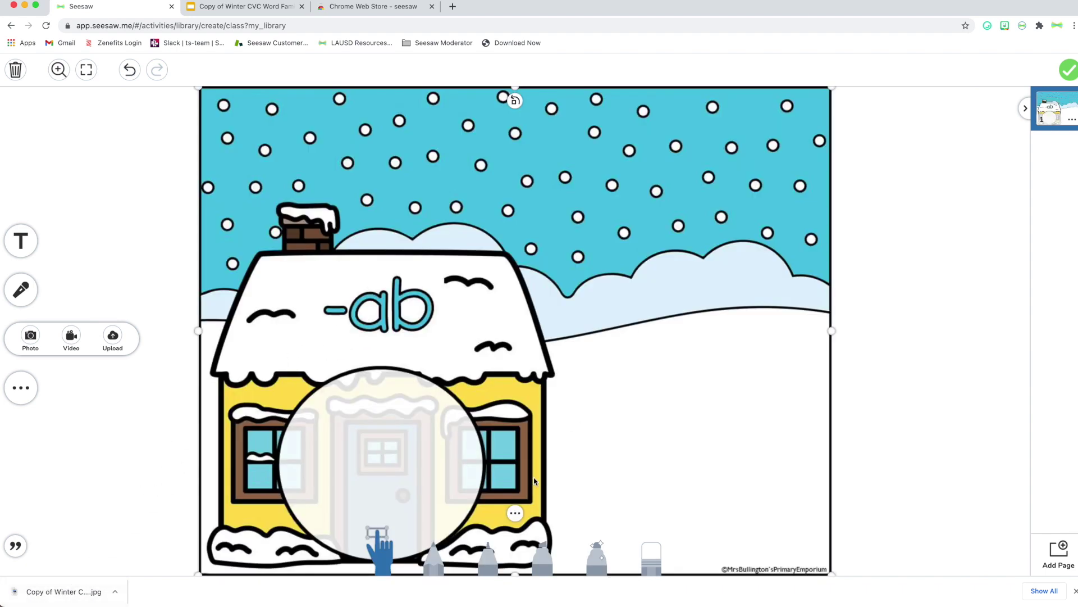
pyautogui.click(515, 512)
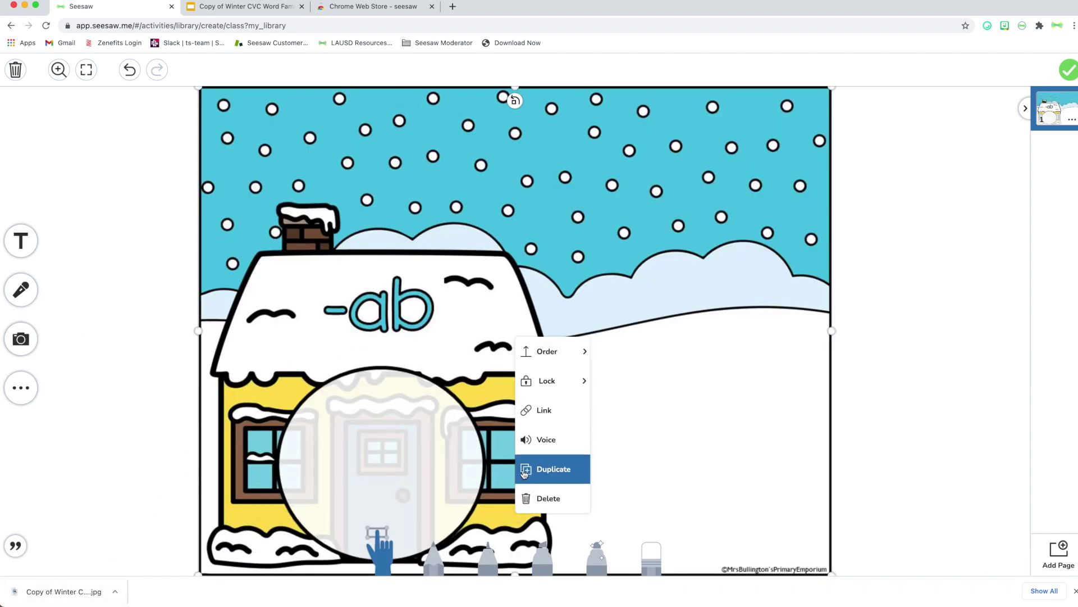
pyautogui.moveTo(556, 381)
pyautogui.click(618, 377)
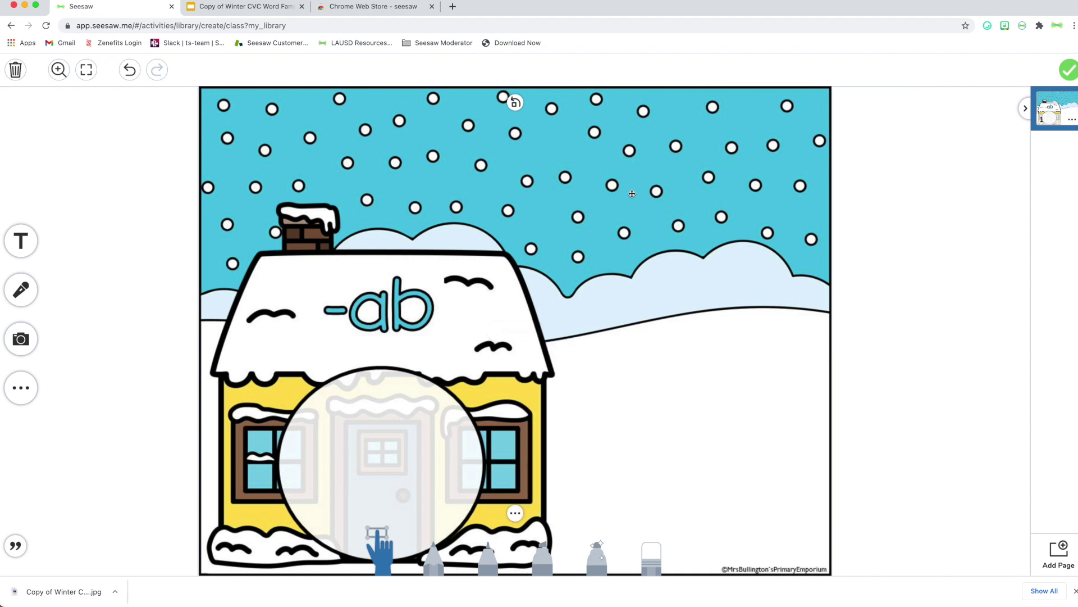
pyautogui.click(279, 11)
# - Nudge the two-children d___ picture slightly down on slide 1
pyautogui.click(73, 142)
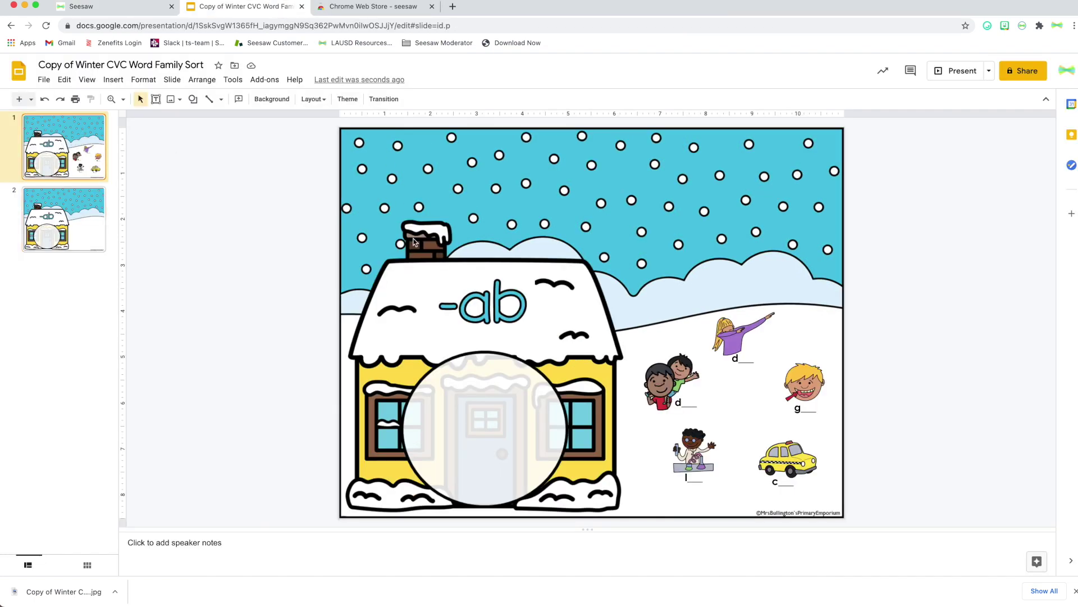
pyautogui.click(666, 362)
pyautogui.moveTo(666, 362); pyautogui.dragTo(666, 379)
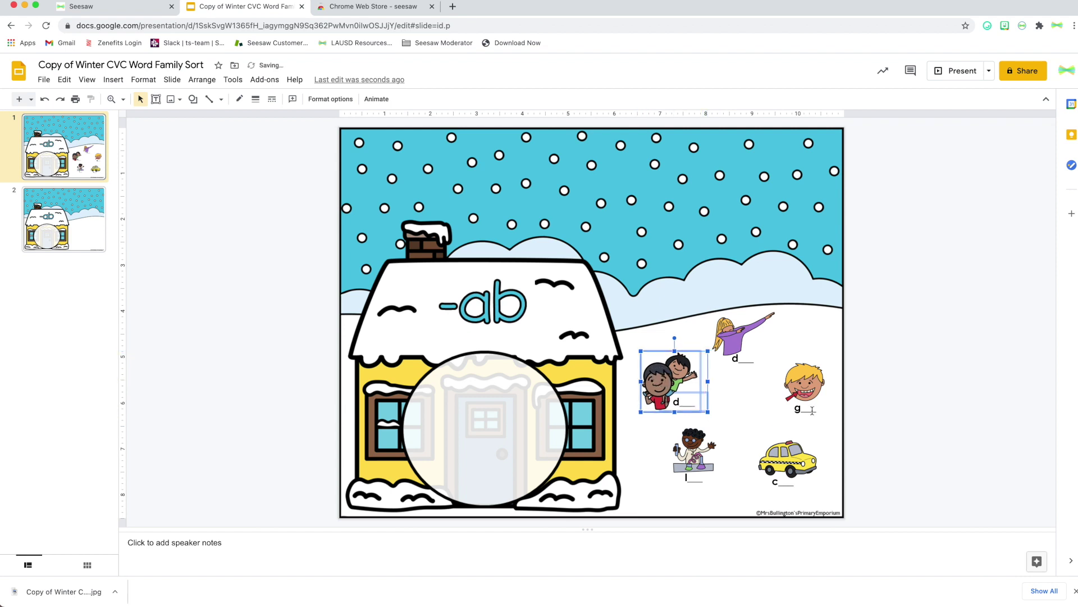
pyautogui.click(894, 285)
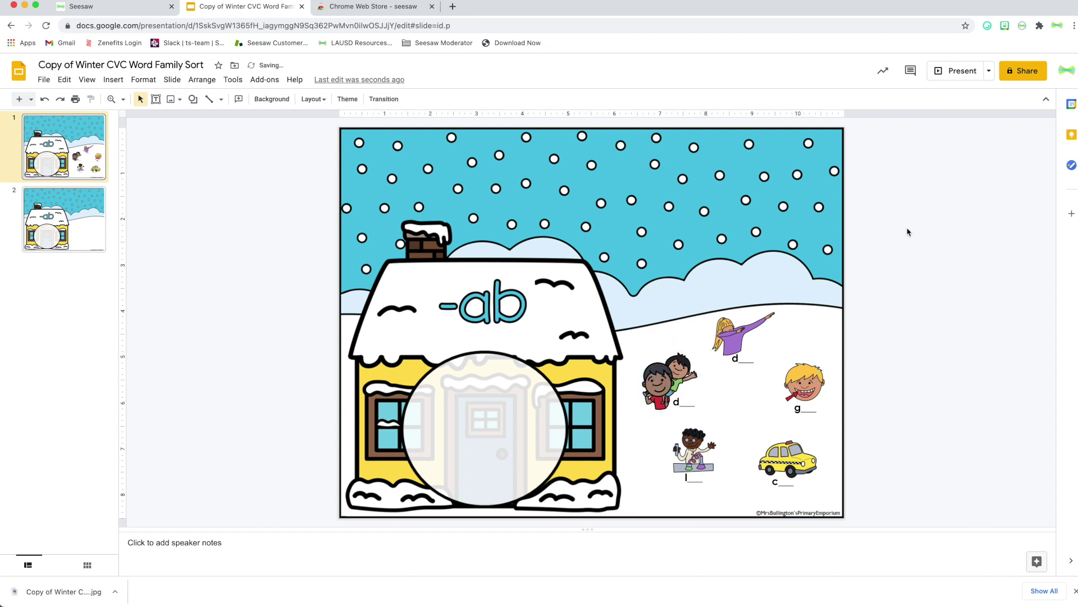
# - Capture the two-children d___ picture with the Seesaw extension's selected-area capture
pyautogui.click(1022, 25)
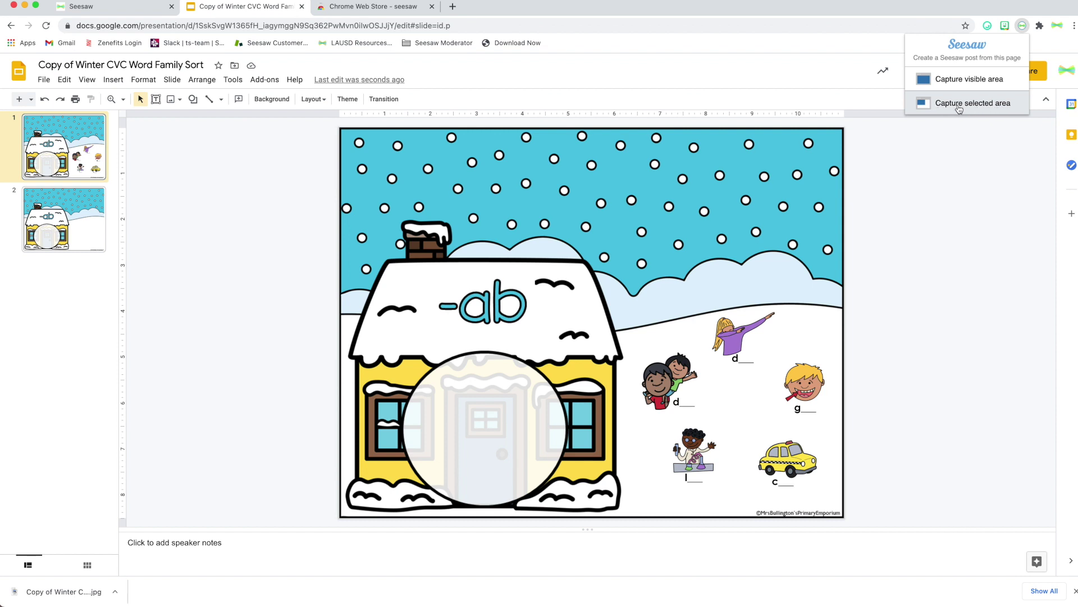
pyautogui.click(960, 107)
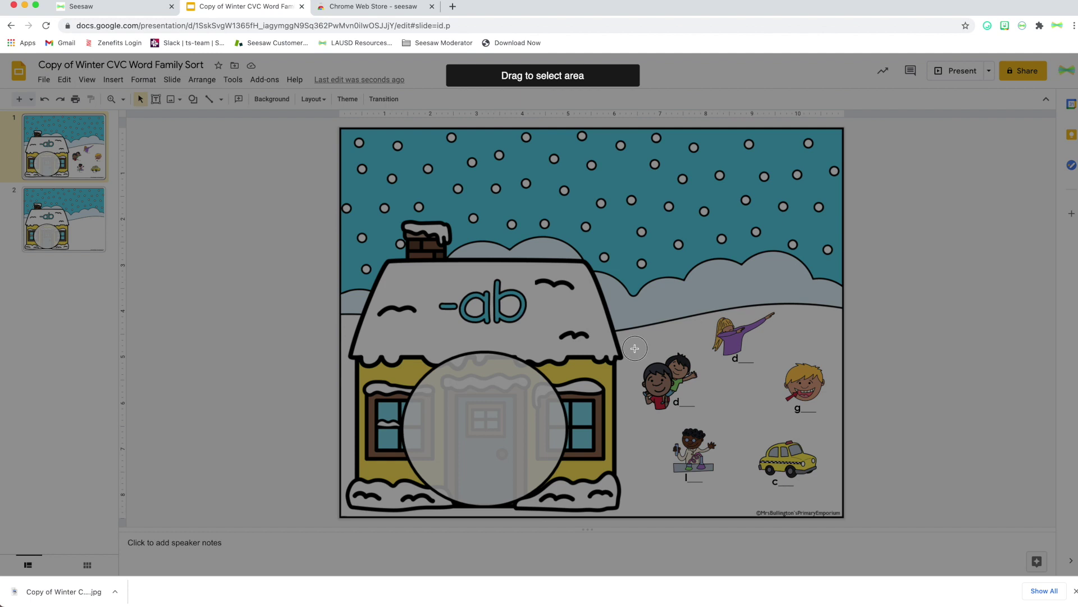
pyautogui.moveTo(635, 348); pyautogui.dragTo(707, 413)
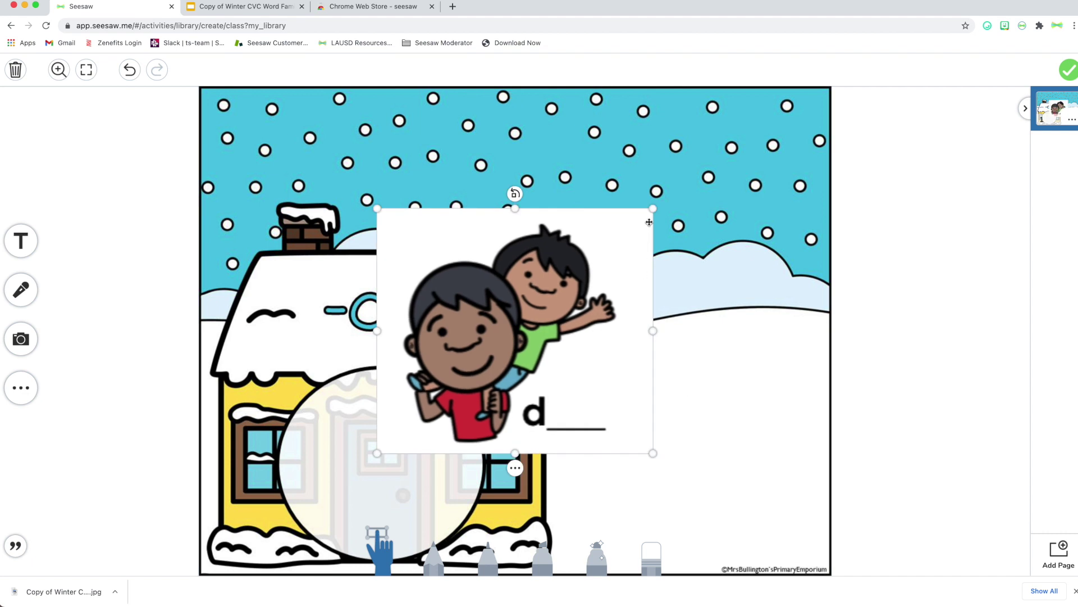
# - Shrink the two-children card and move it into the snow right of the house
pyautogui.moveTo(653, 211); pyautogui.dragTo(447, 388)
pyautogui.moveTo(407, 419); pyautogui.dragTo(615, 381)
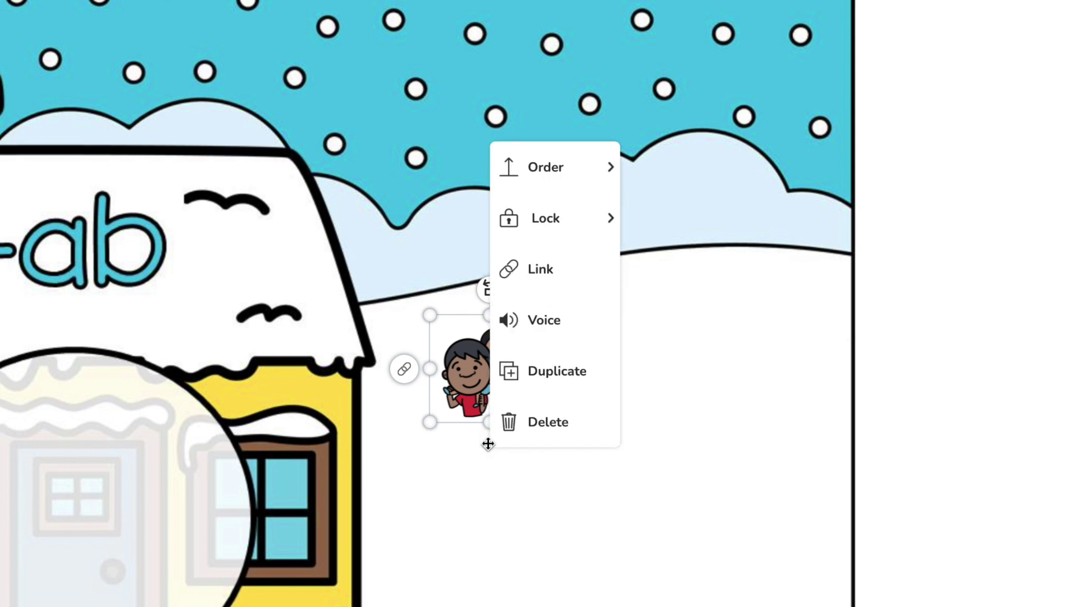
# - Clear the children card's link and lock its size
pyautogui.click(519, 283)
pyautogui.click(564, 488)
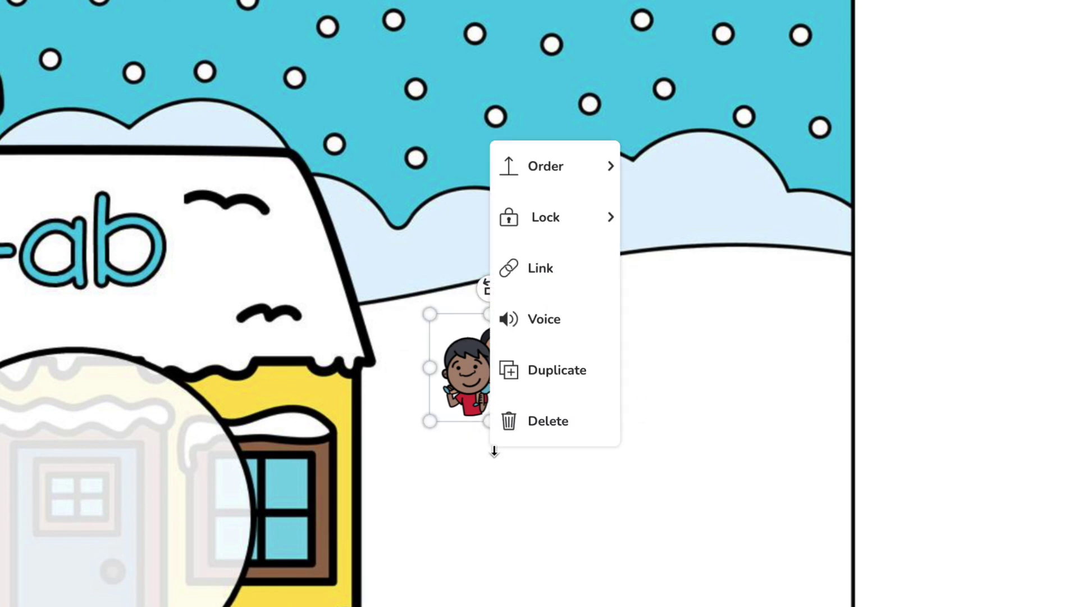
pyautogui.moveTo(553, 233)
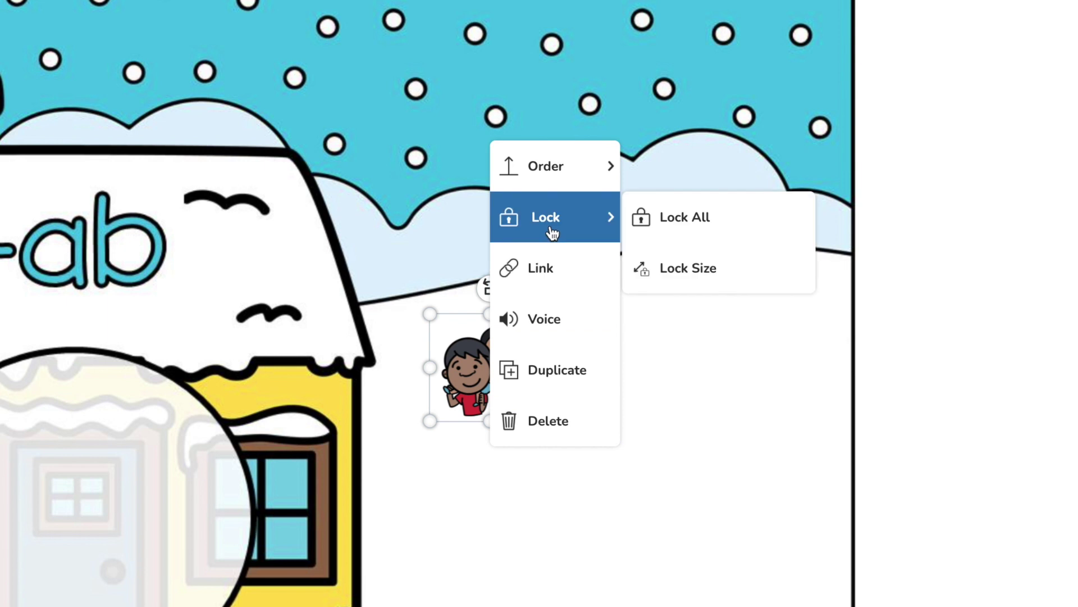
pyautogui.click(637, 268)
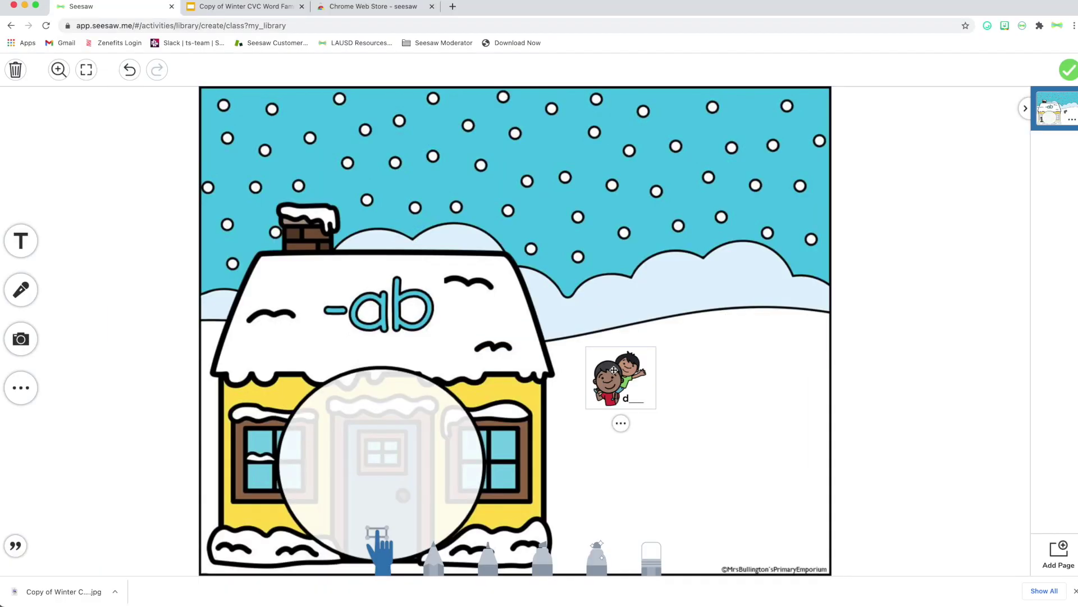
pyautogui.moveTo(613, 370); pyautogui.dragTo(650, 383)
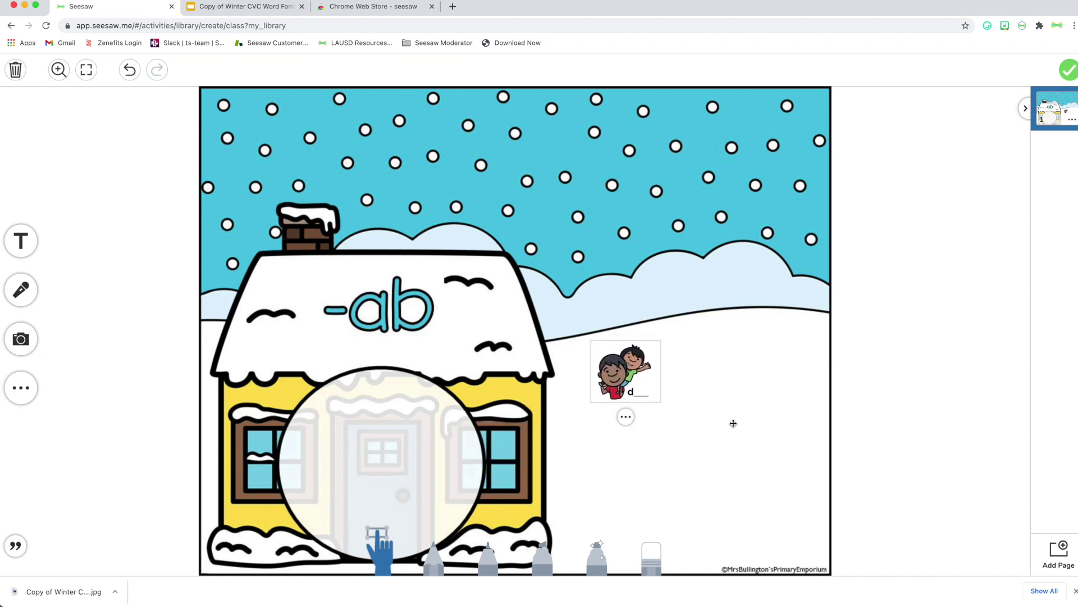
pyautogui.click(414, 235)
pyautogui.click(252, 7)
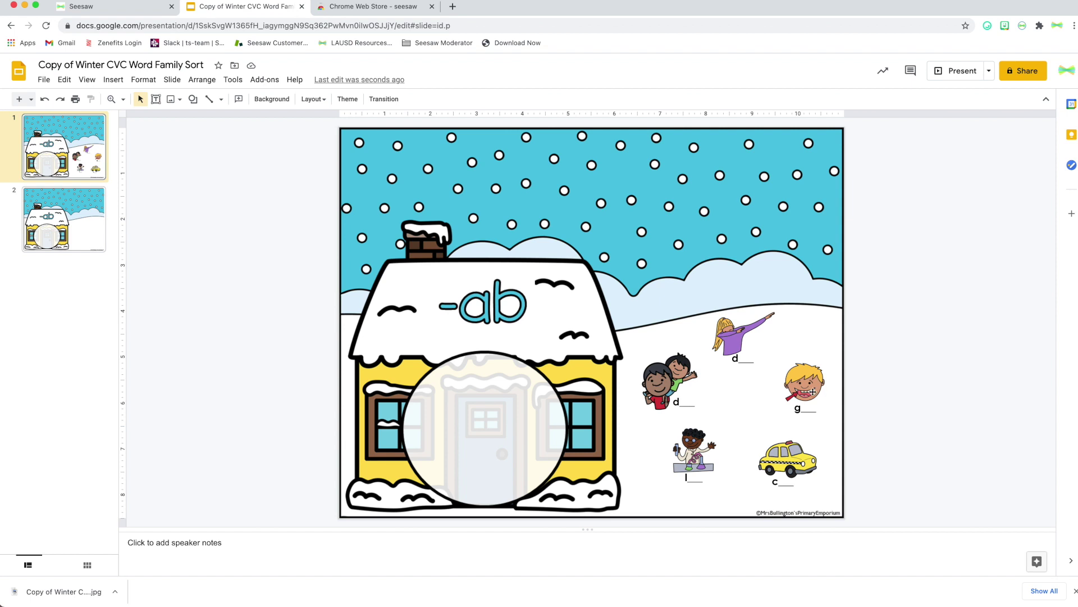
# - Capture the yellow taxi c___ picture with the Seesaw extension's selected-area capture
pyautogui.click(1022, 26)
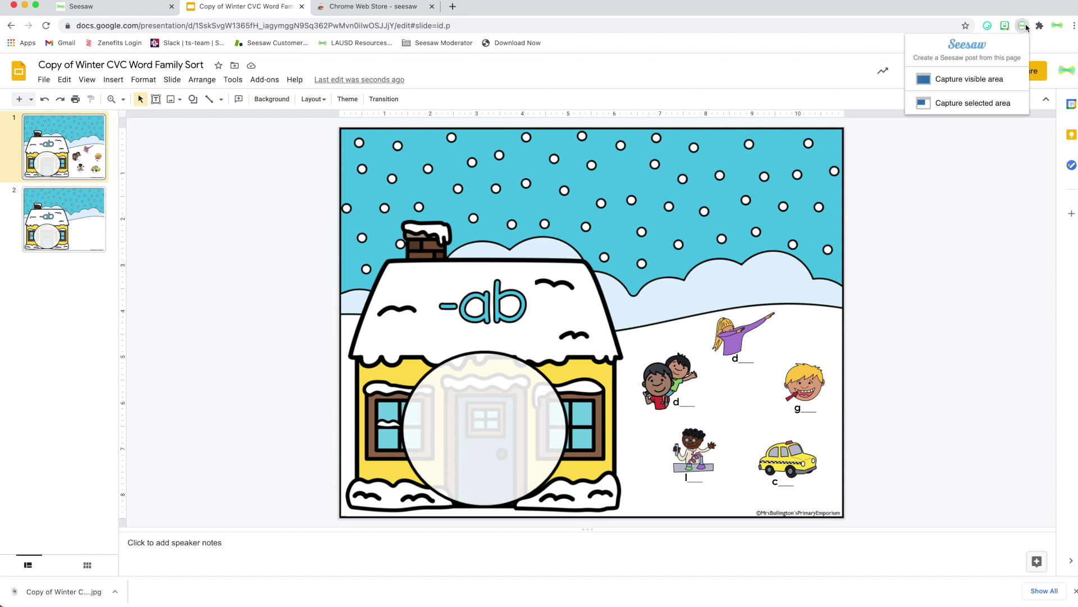
pyautogui.click(962, 107)
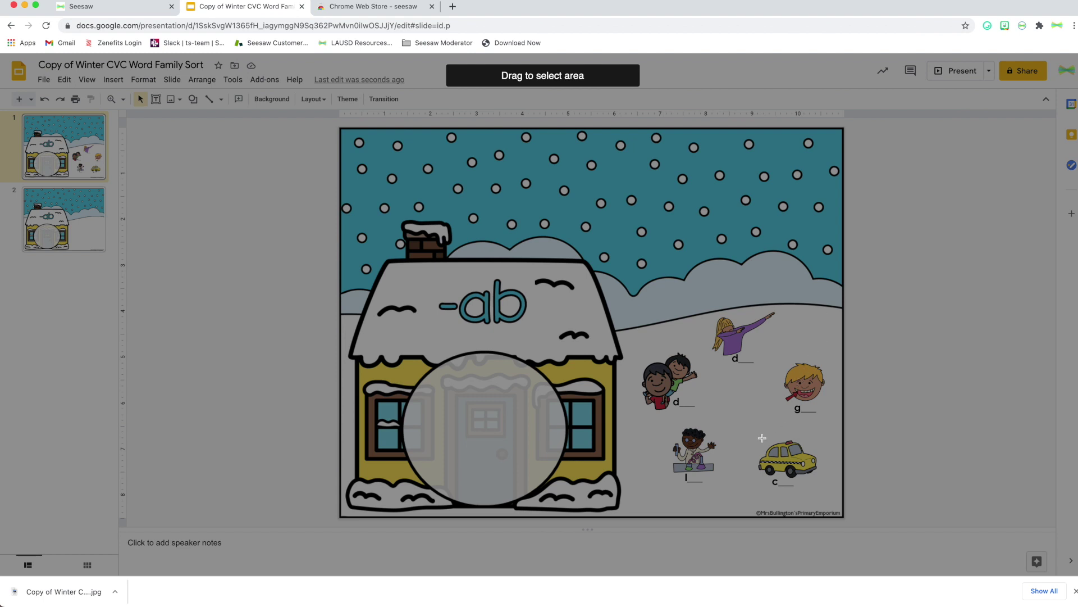
pyautogui.moveTo(754, 432); pyautogui.dragTo(825, 493)
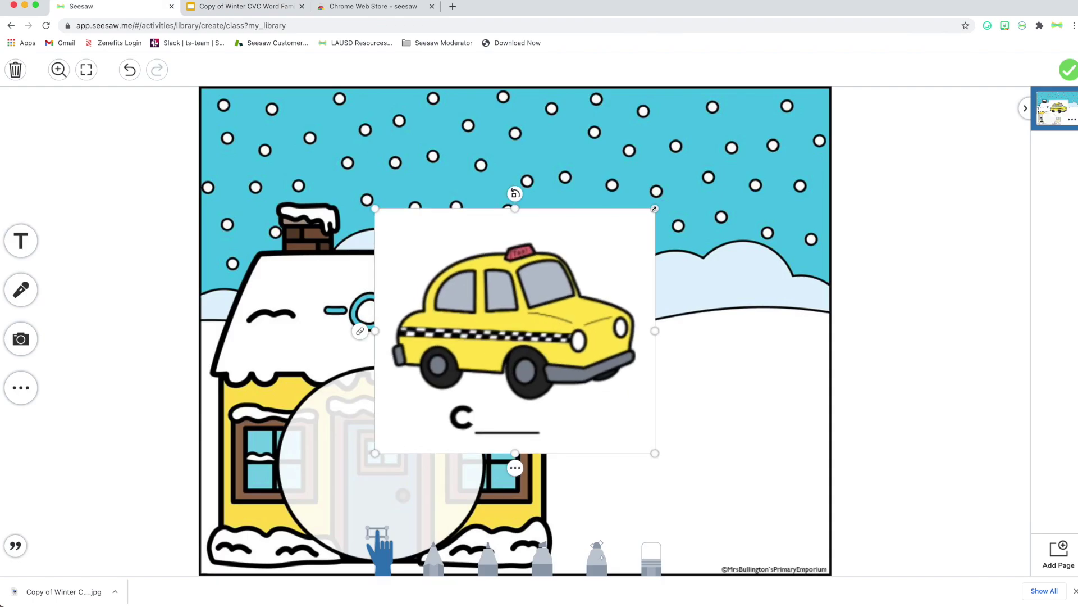
# - Shrink the taxi card, move it below the children card, and clear its link
pyautogui.moveTo(654, 208); pyautogui.dragTo(467, 373)
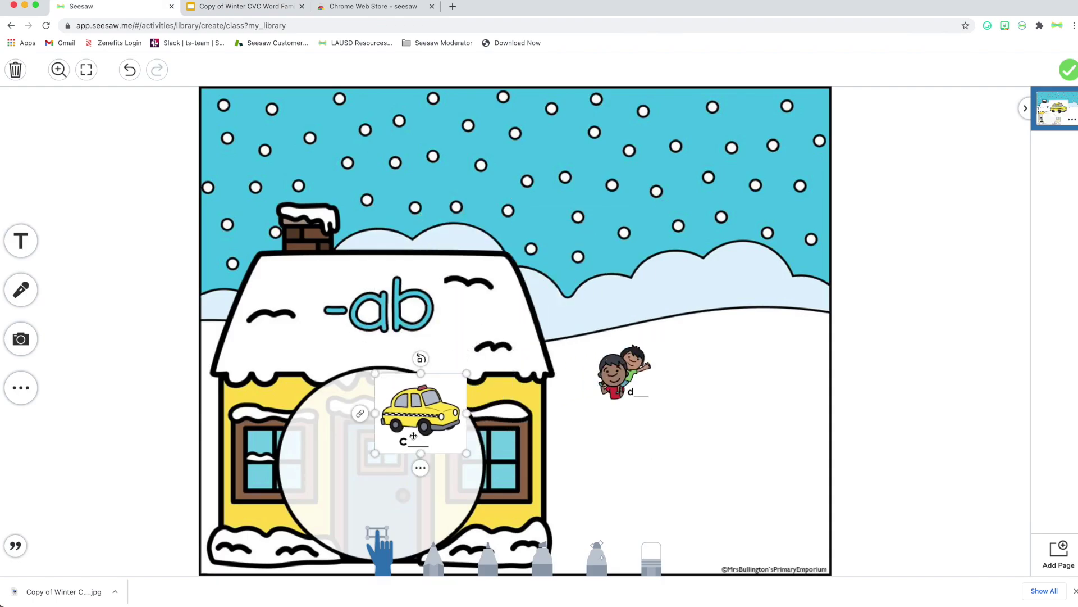
pyautogui.moveTo(413, 435); pyautogui.dragTo(710, 442)
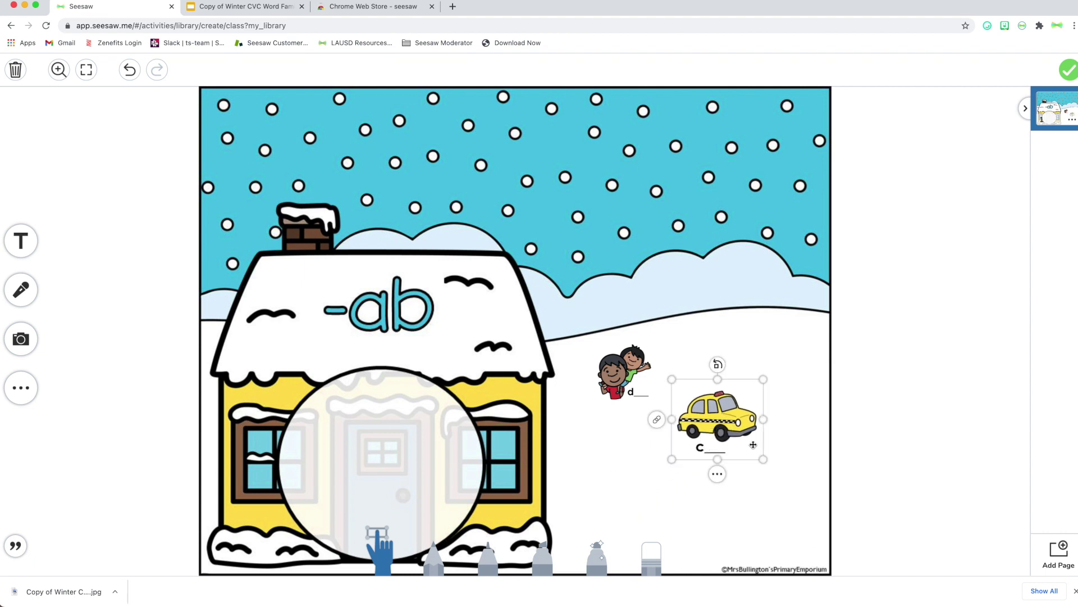
pyautogui.click(717, 473)
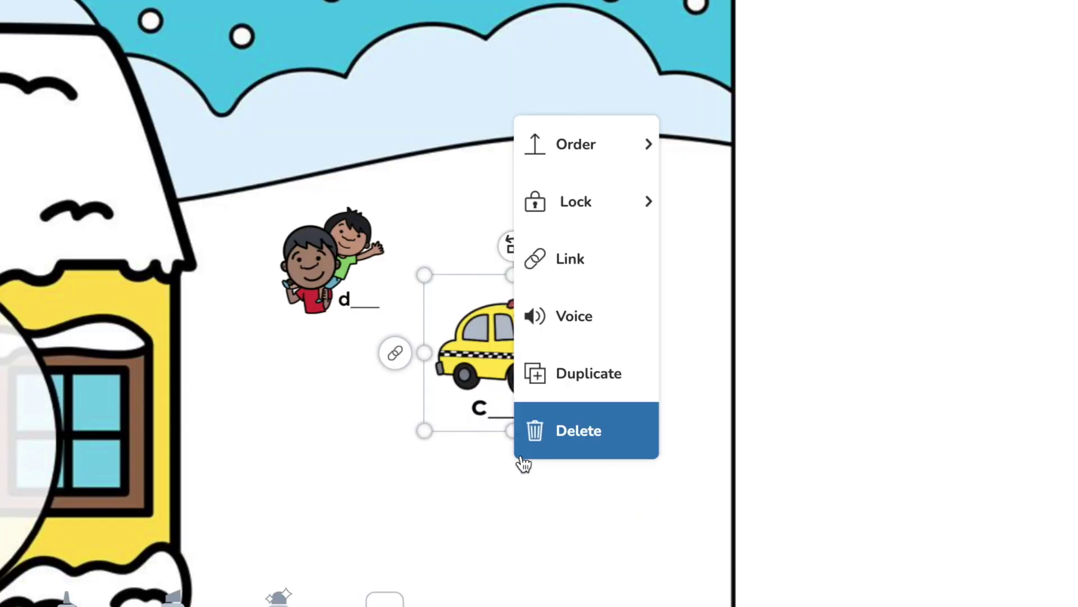
pyautogui.click(556, 285)
pyautogui.click(595, 506)
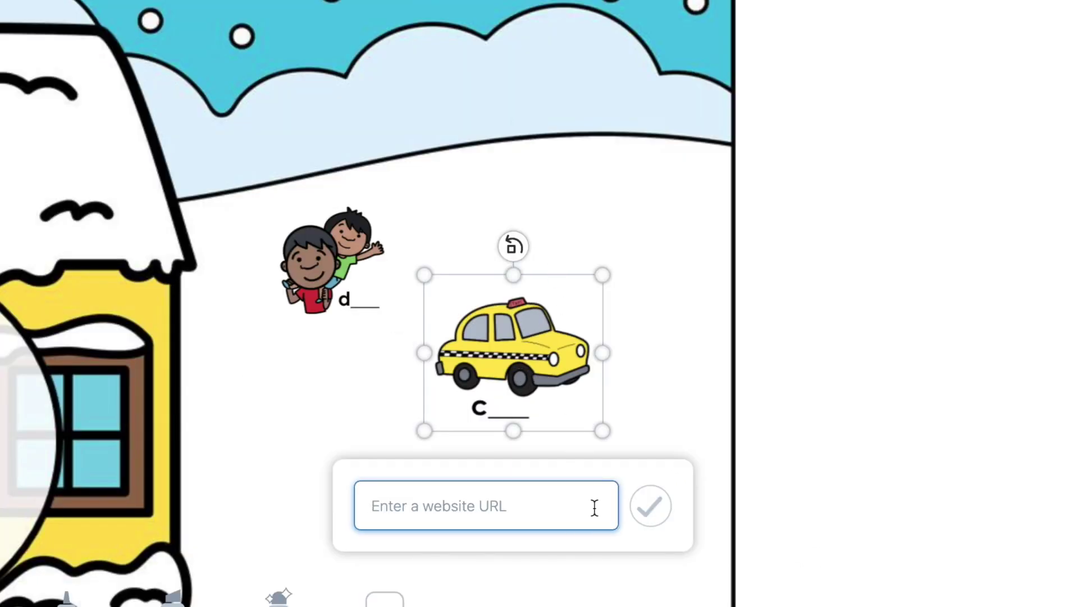
pyautogui.click(706, 344)
# - Lock the taxi card's size and drag it lower on the snow
pyautogui.click(549, 378)
pyautogui.click(525, 454)
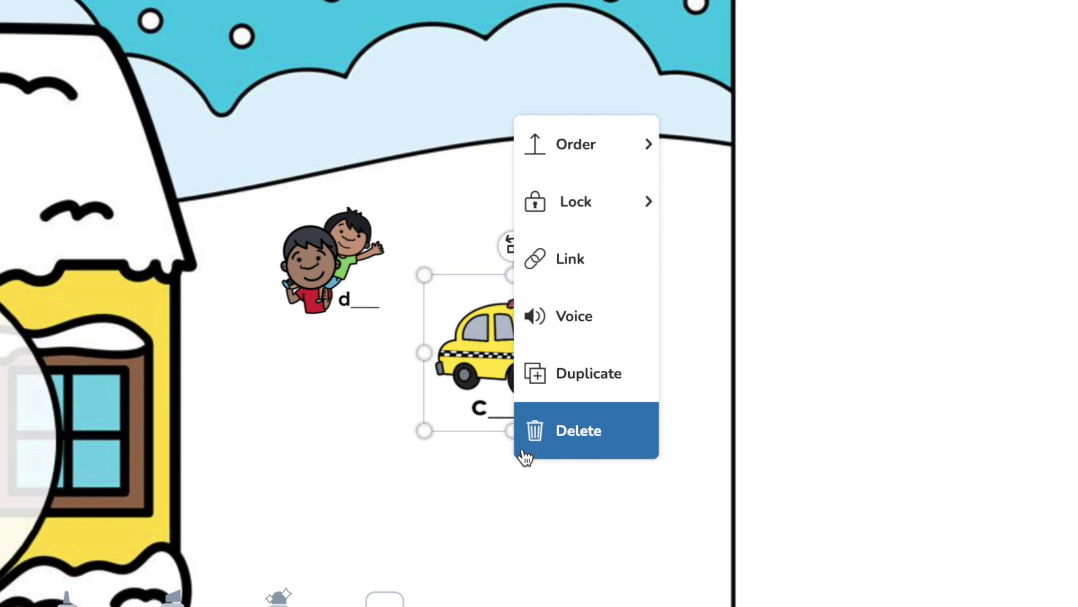
pyautogui.moveTo(559, 220)
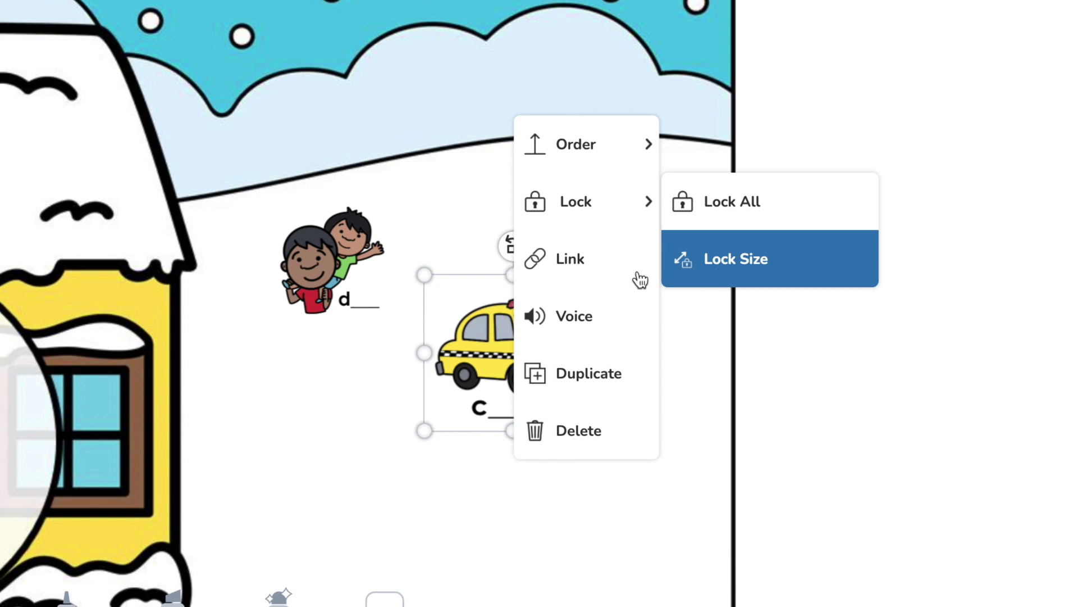
pyautogui.hotkey('ctrl', 'shift', 'm')
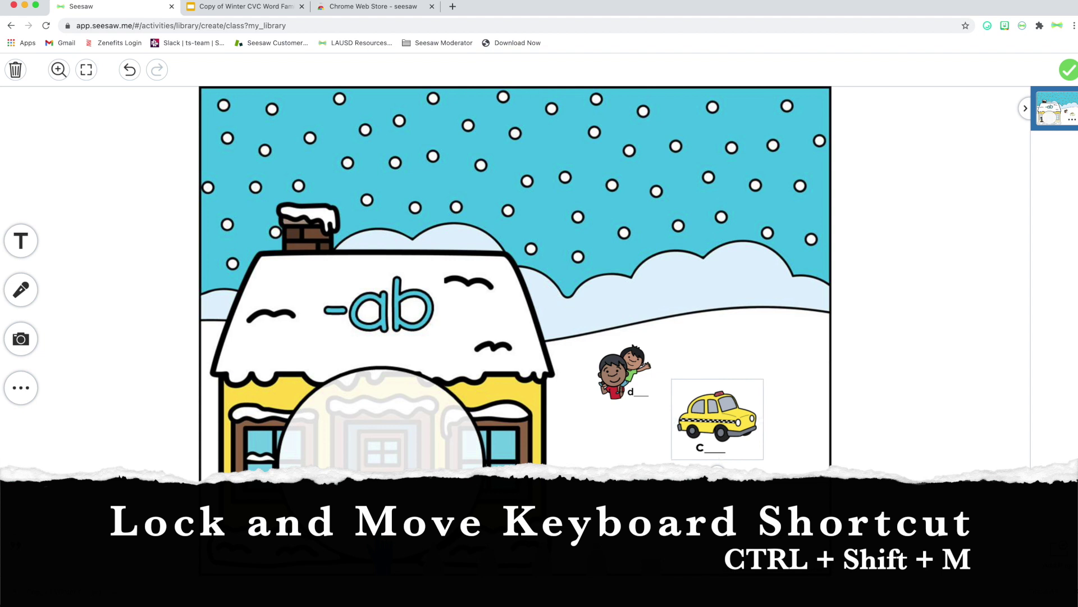
pyautogui.moveTo(724, 436); pyautogui.dragTo(629, 484)
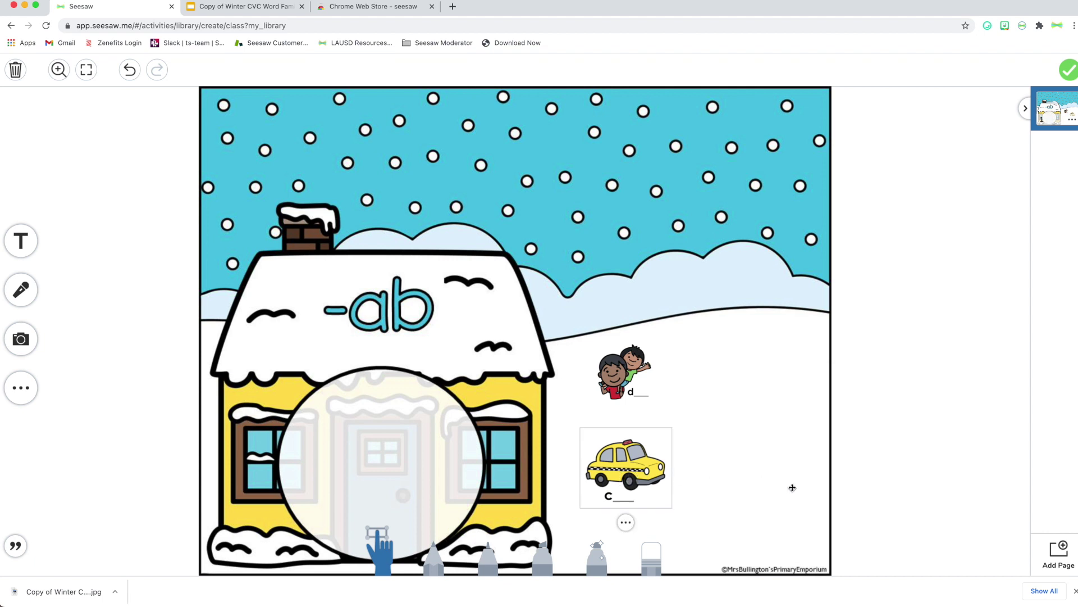